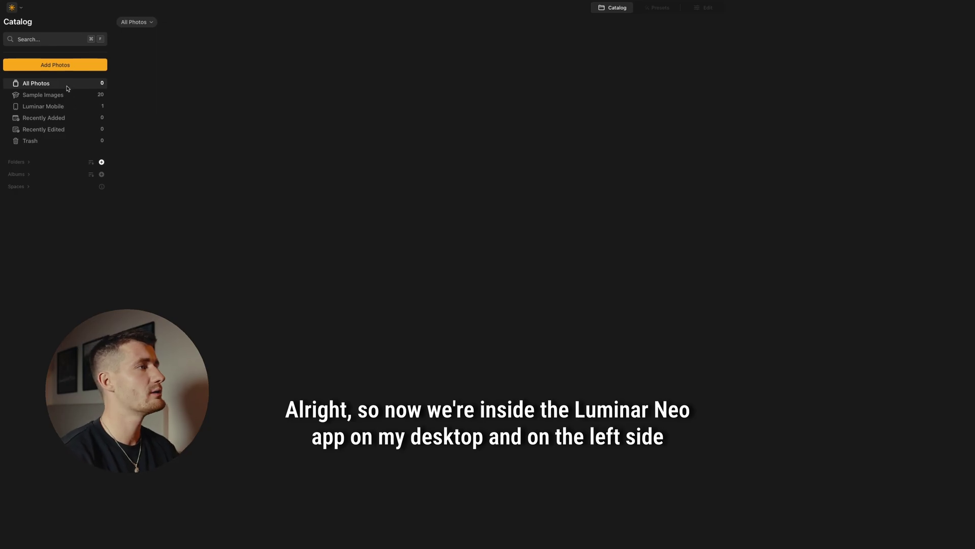
Import the mobile-synced IMG_5684 dune photo into Space Imports and display IMG_5684_3.DNG
left_click(75, 127)
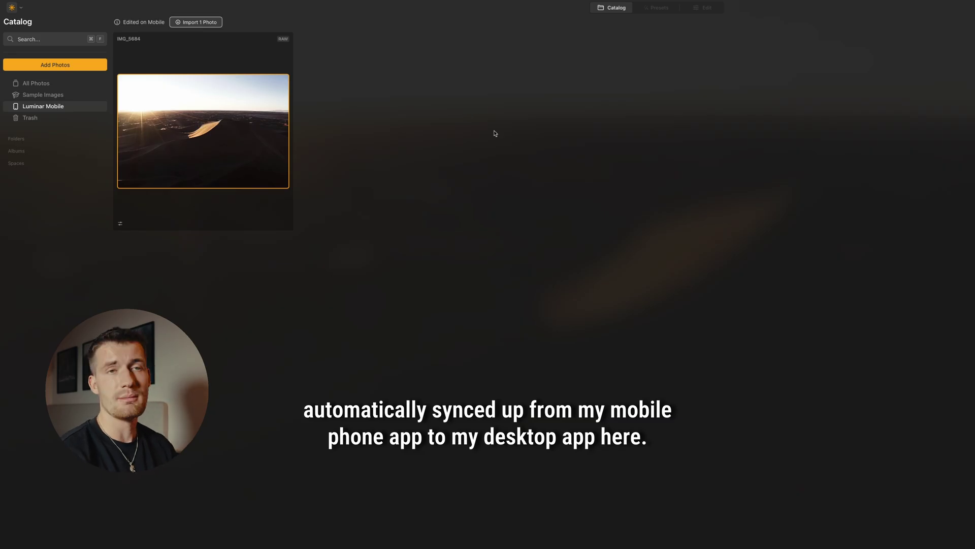
double_click(285, 127)
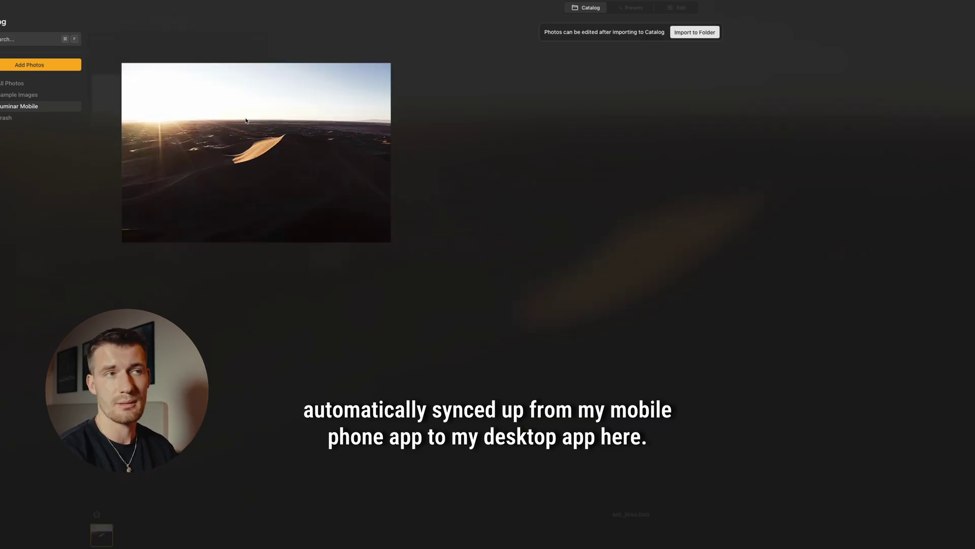
left_click(586, 33)
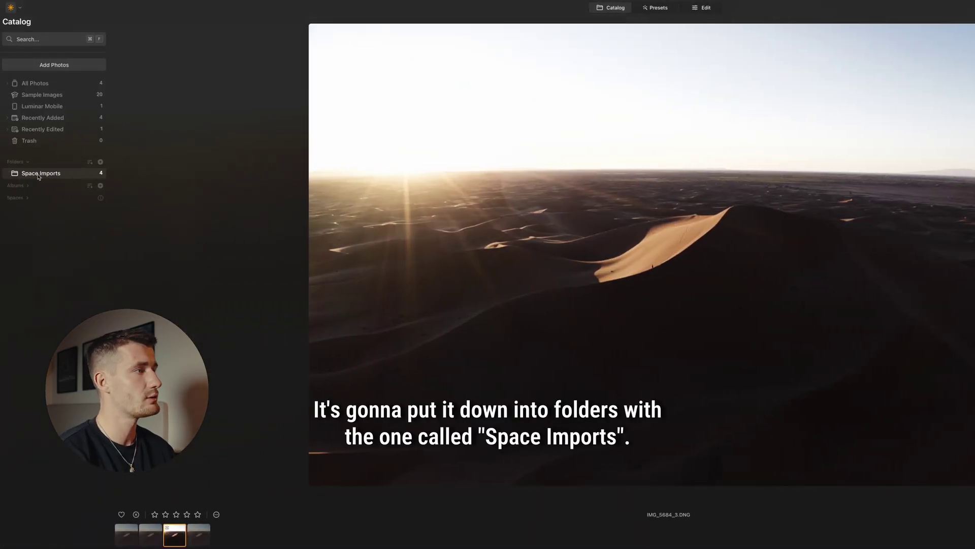
left_click(199, 534)
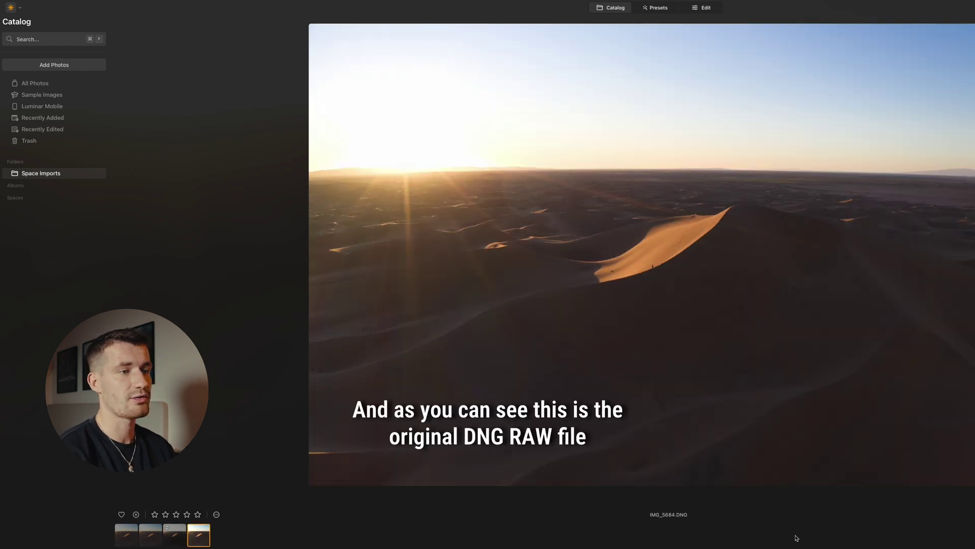
key("Left")
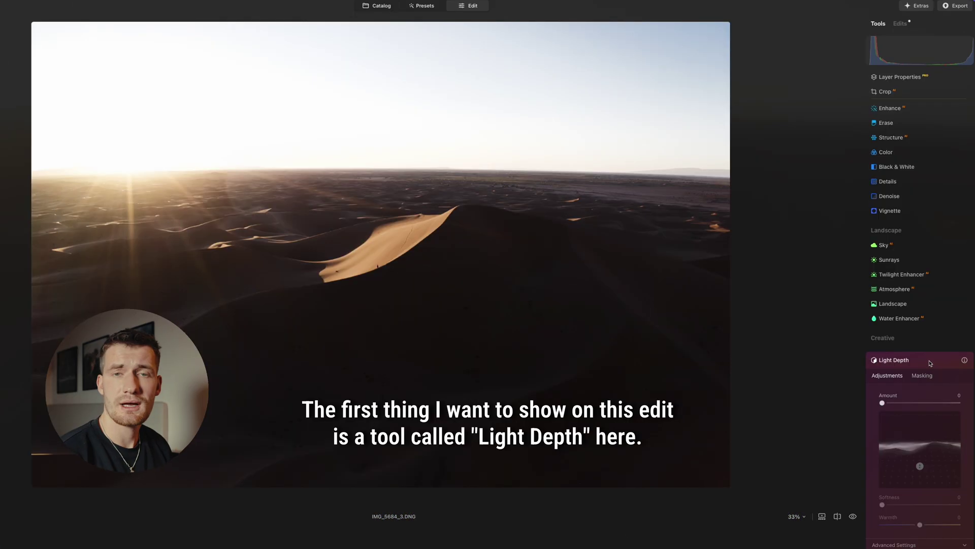
Place the Light Depth point on the dune ridge with Amount 41, Softness 17, Warmth 16
scroll(900, 360, "down", 3)
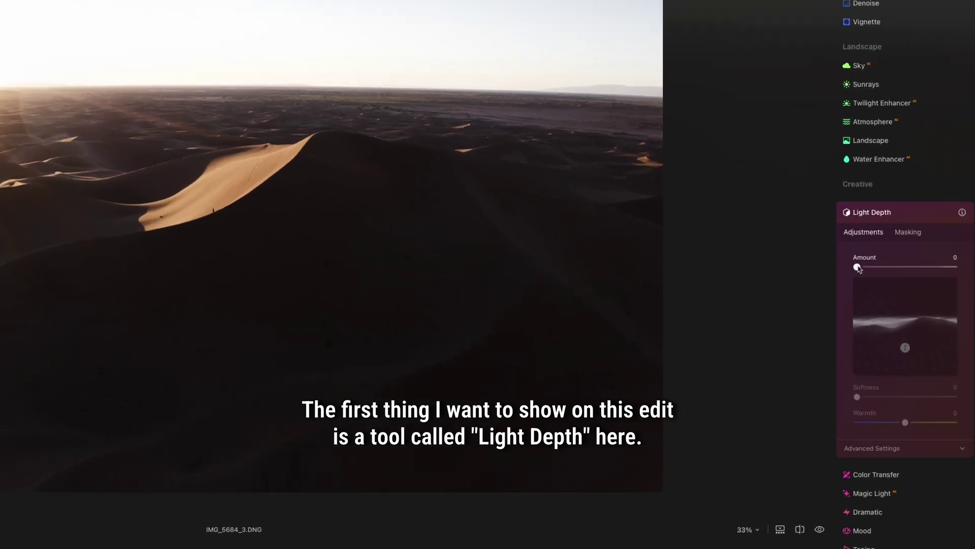
left_click_drag(883, 296, 894, 277)
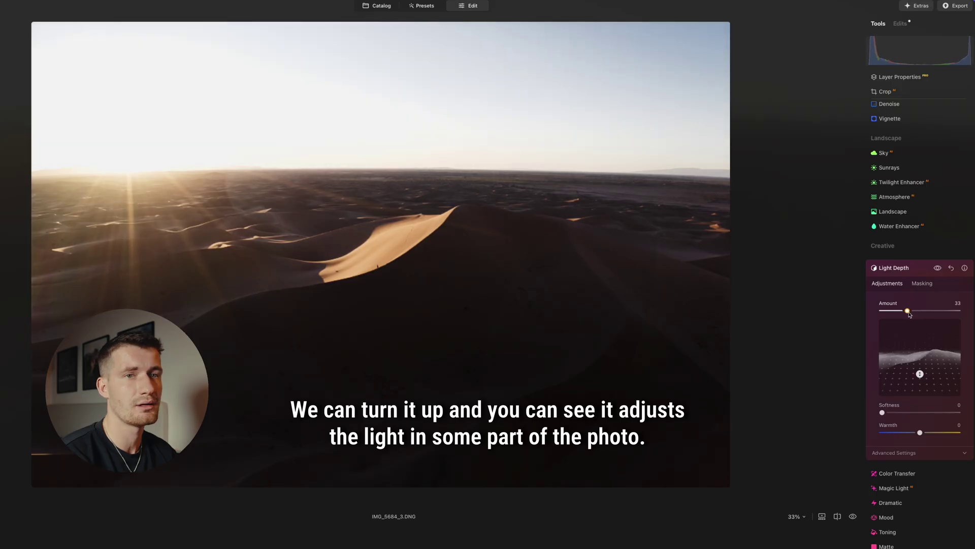
left_click_drag(921, 374, 924, 372)
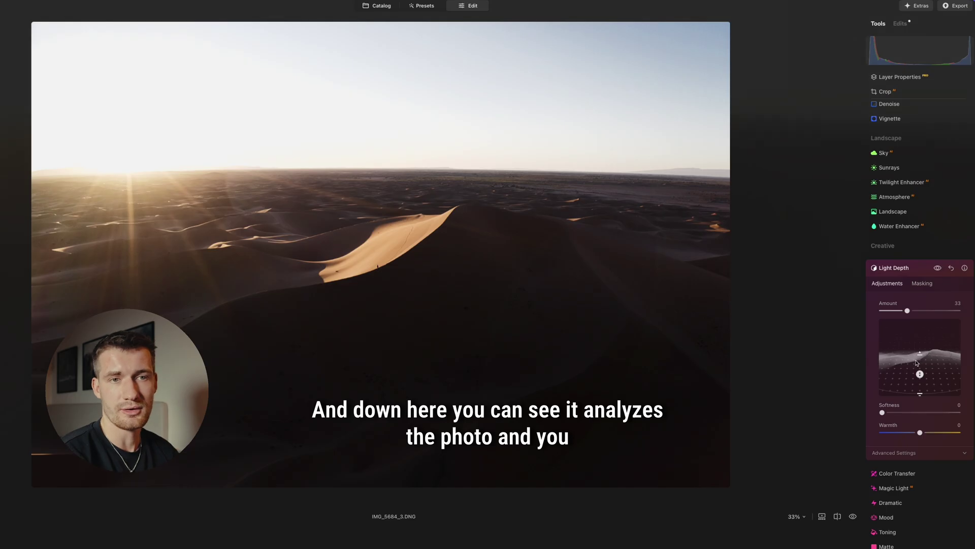
mouse_move(921, 374)
left_mouse_down()
mouse_move(921, 349)
mouse_move(920, 378)
left_mouse_up()
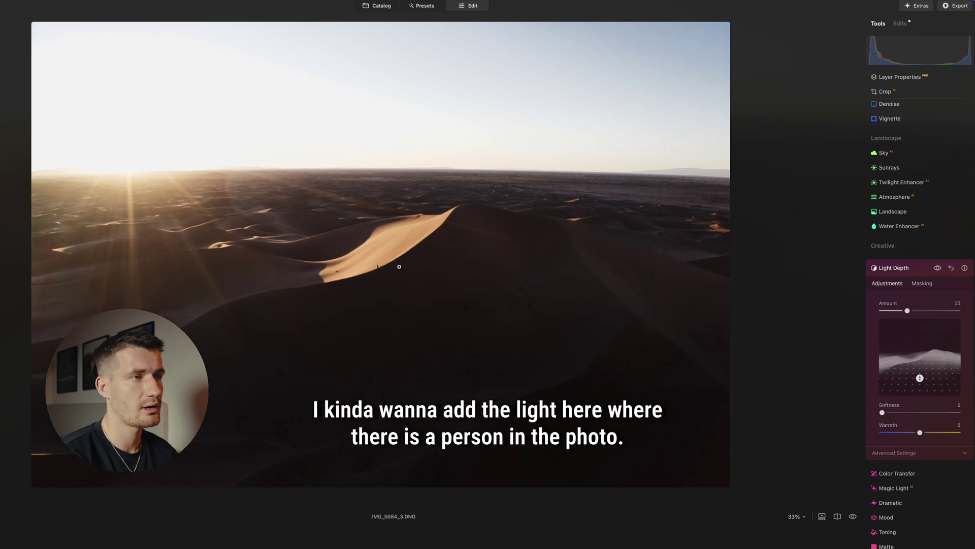
left_click_drag(882, 412, 898, 412)
left_click_drag(907, 311, 919, 312)
left_click_drag(898, 412, 927, 434)
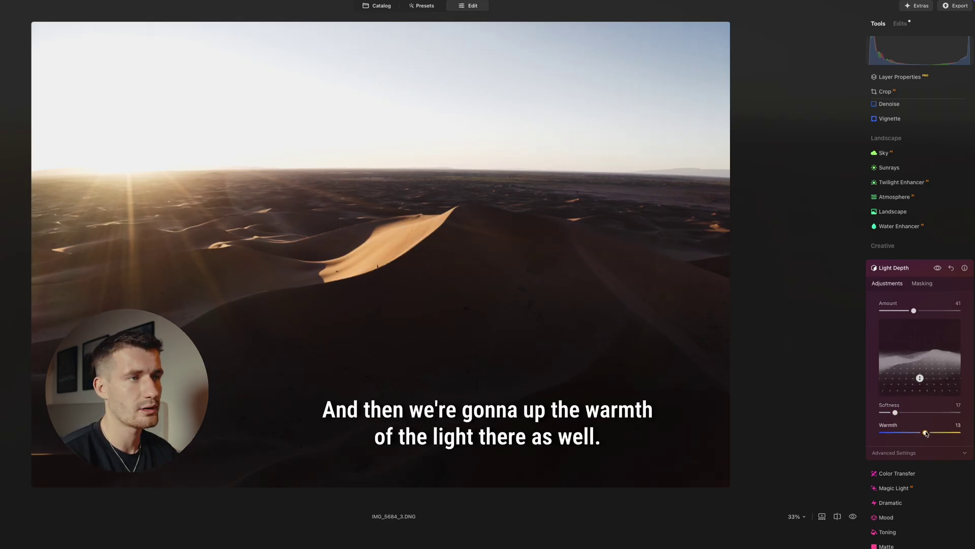
left_click(905, 268)
scroll(859, 284, "up", 3)
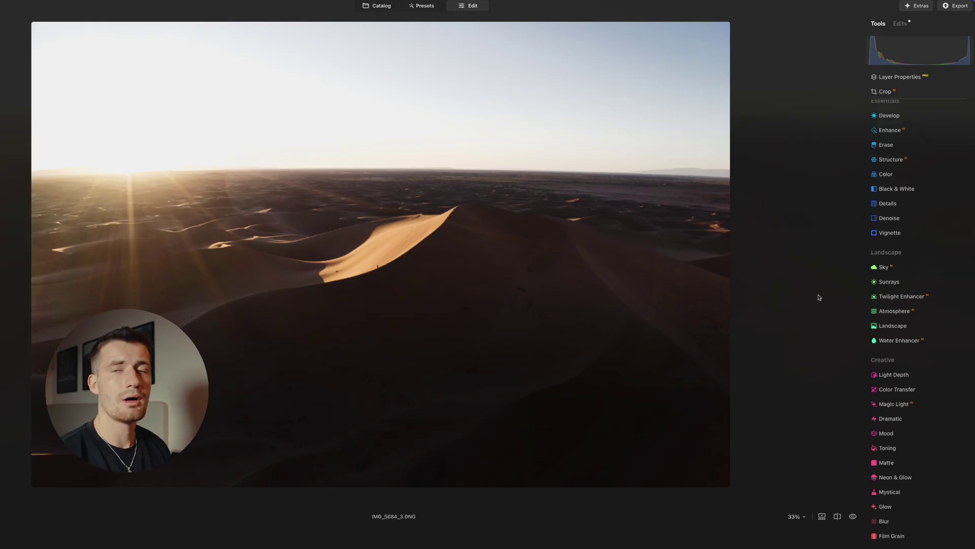
Raise the Landscape tool's Golden Hour slider to 38 to warm the sun and sand
left_click(890, 326)
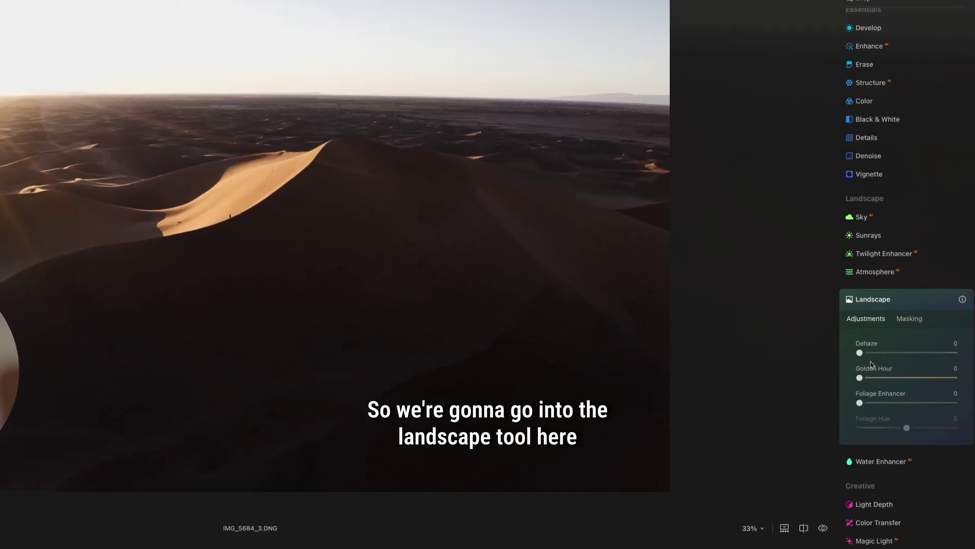
left_click_drag(860, 378, 912, 396)
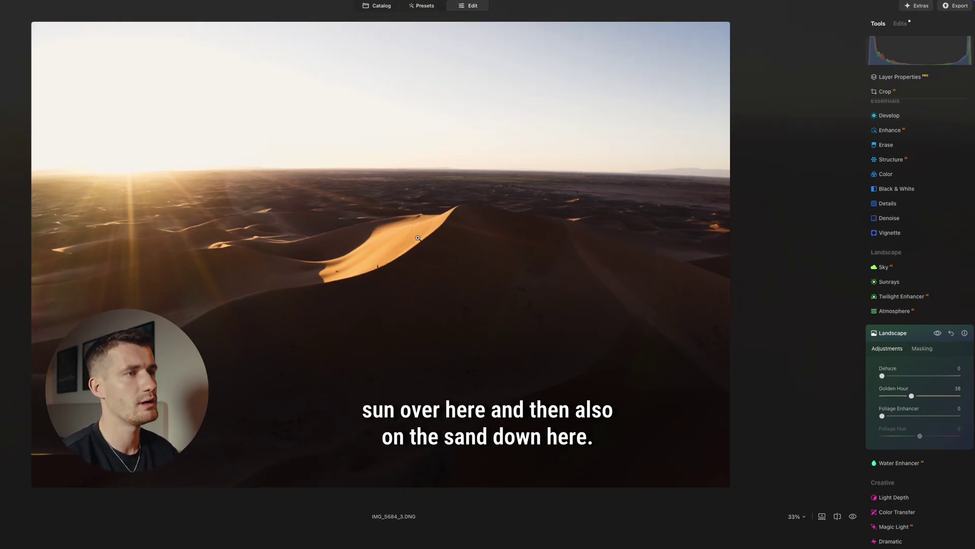
scroll(889, 372, "down", 3)
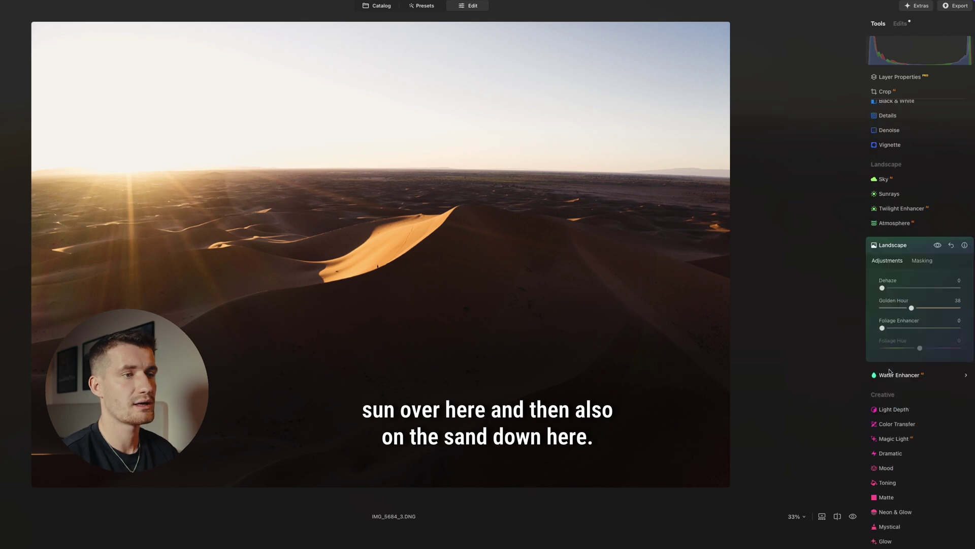
left_click(903, 244)
scroll(903, 244, "up", 5)
In Color HSL, shift the Orange hue to -13 and the Yellow hue to -9
left_click(904, 236)
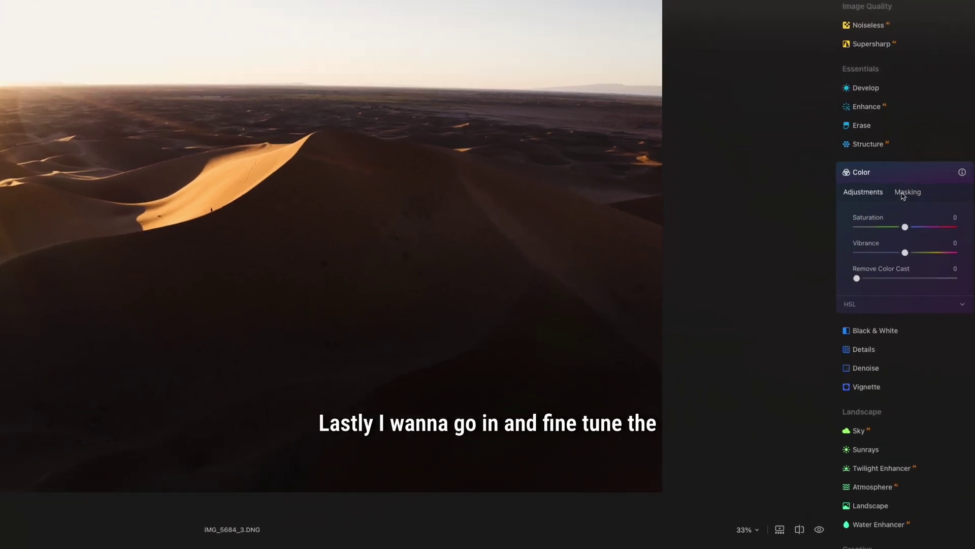
left_click(860, 302)
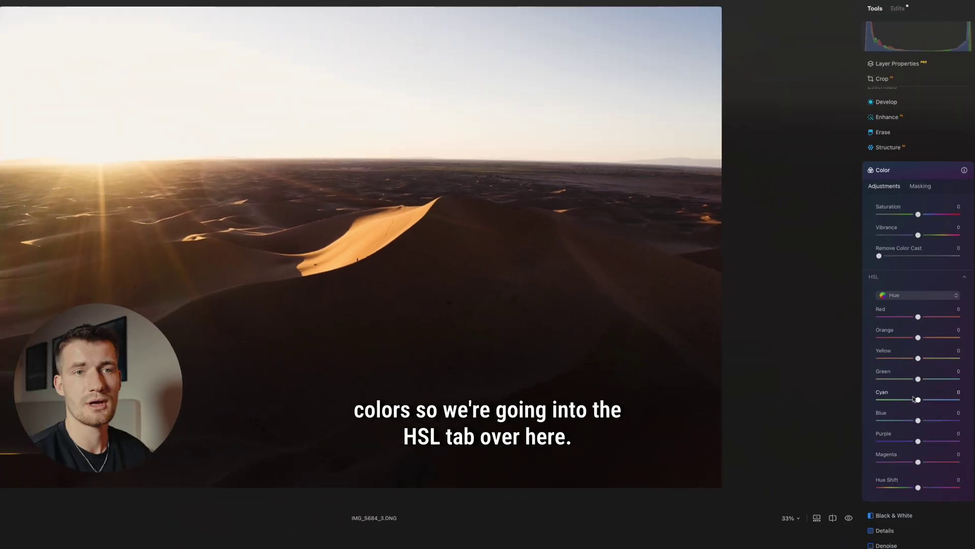
left_click_drag(918, 338, 914, 311)
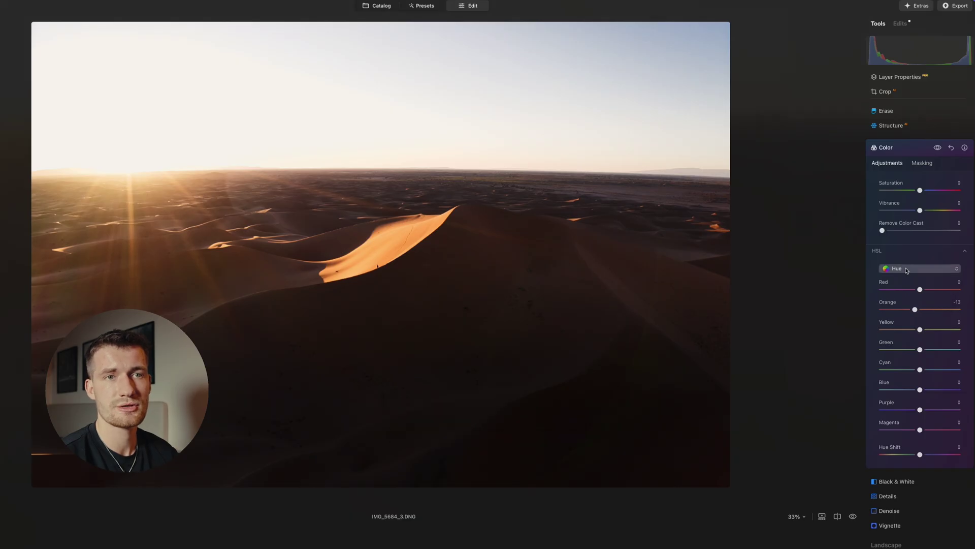
left_click_drag(920, 329, 915, 330)
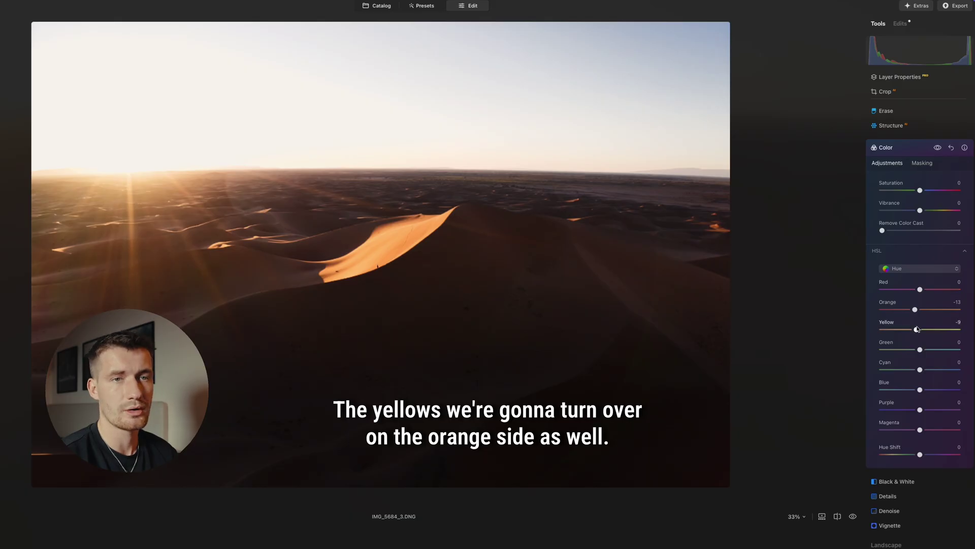
In HSL Saturation mode, lower Orange and Yellow saturation and drop Purple/Magenta to -100
left_click(914, 269)
left_click(909, 289)
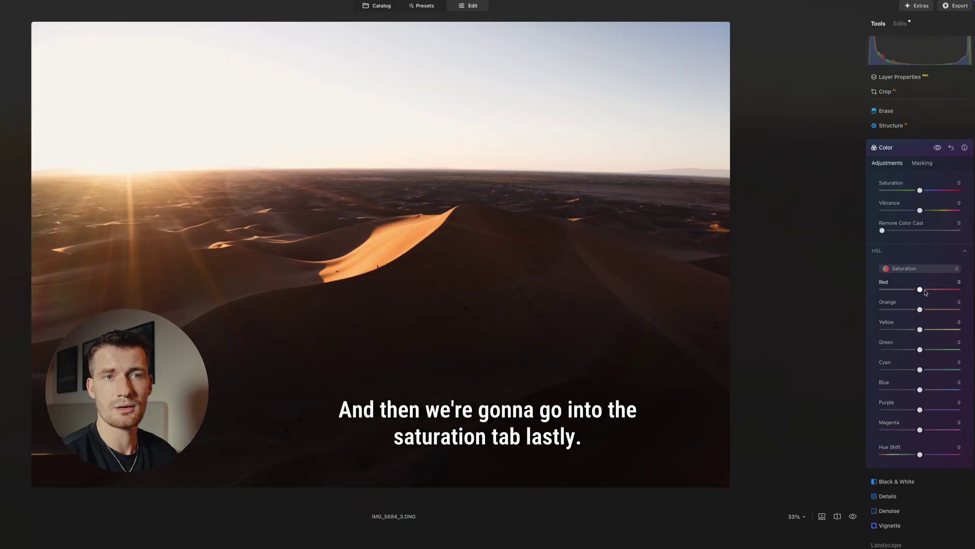
left_click_drag(916, 312, 914, 313)
left_click_drag(920, 330, 918, 330)
left_click_drag(920, 430, 839, 411)
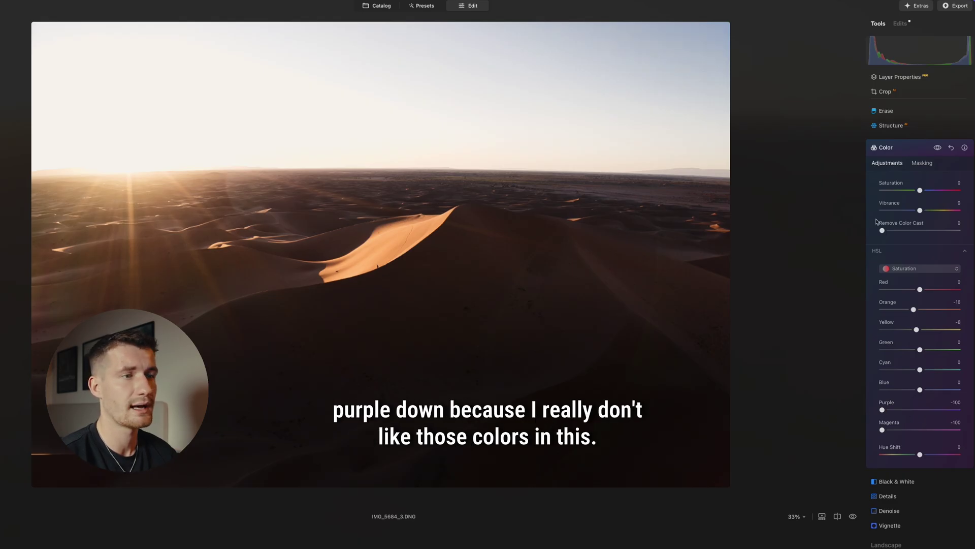
left_click(905, 150)
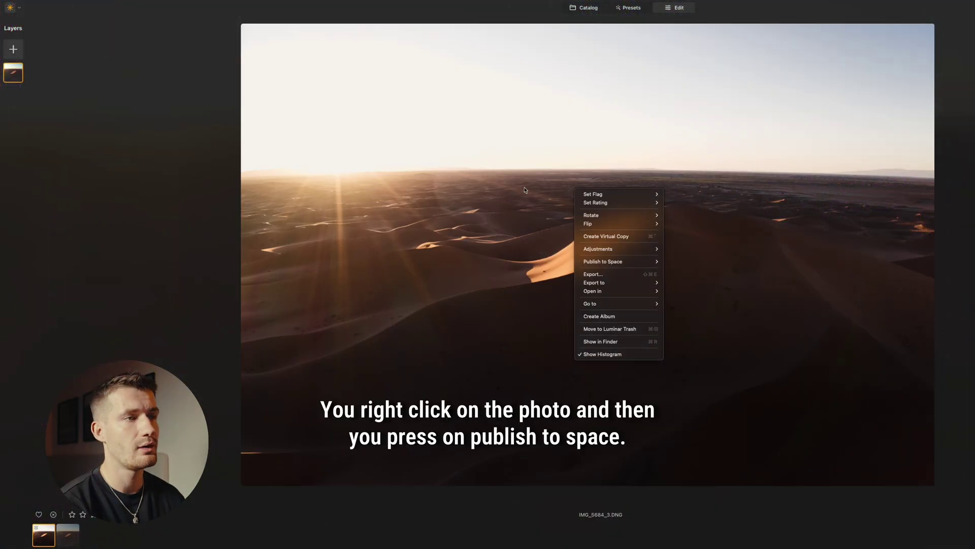
Publish the edited dune photo to a new Space titled 'Morocco'
mouse_move(613, 263)
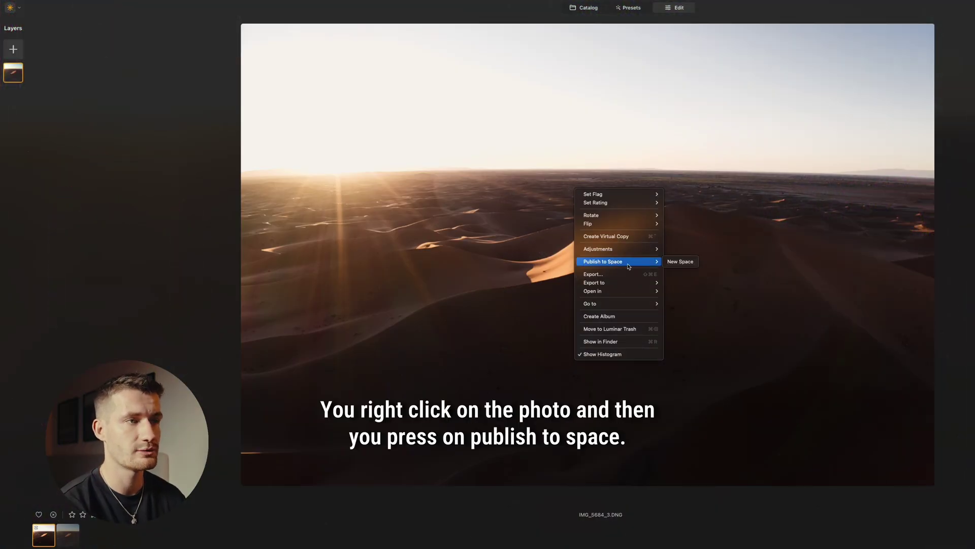
left_click(671, 262)
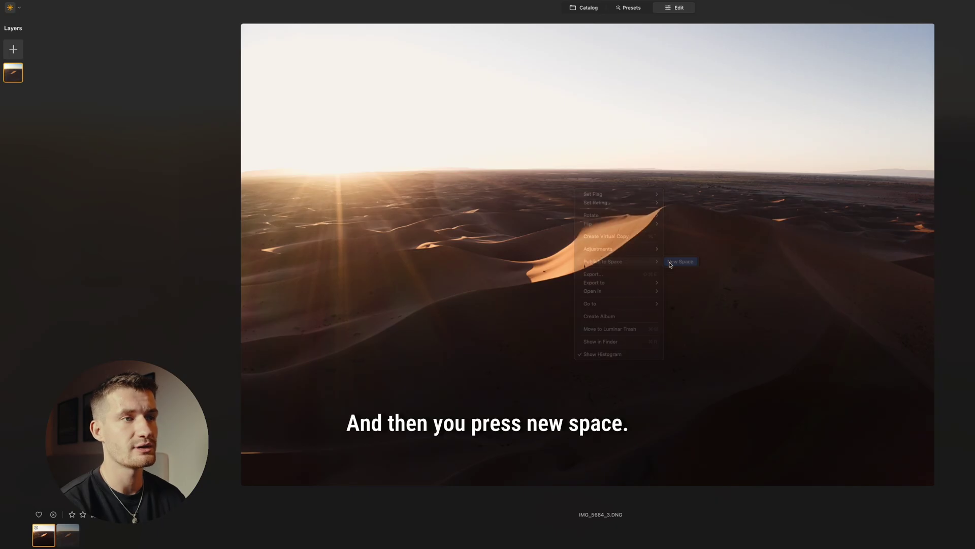
type("Morocco")
key("super+a")
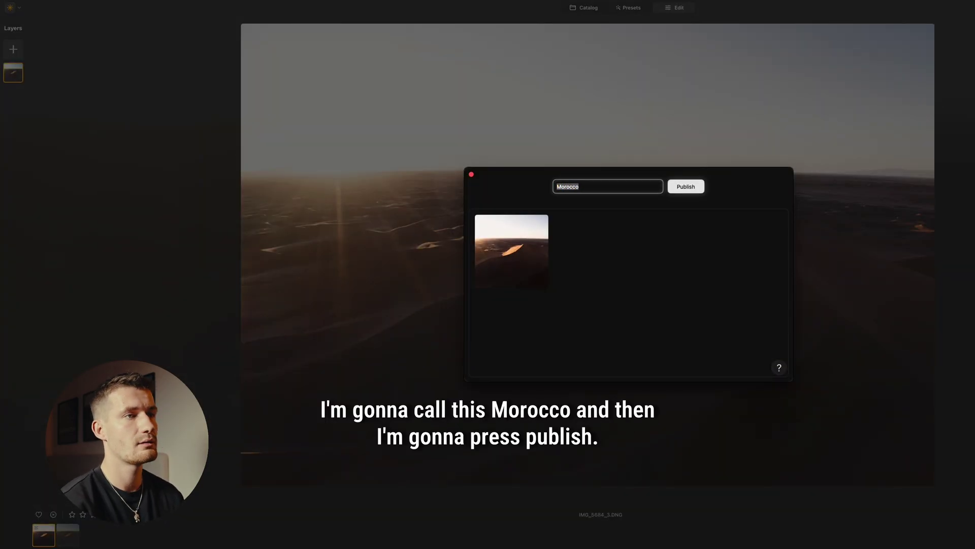
left_click(692, 187)
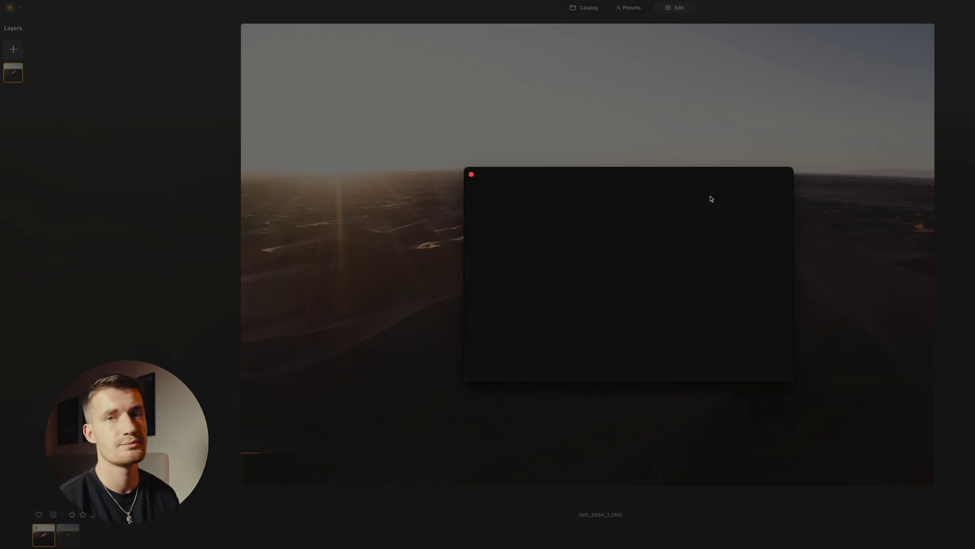